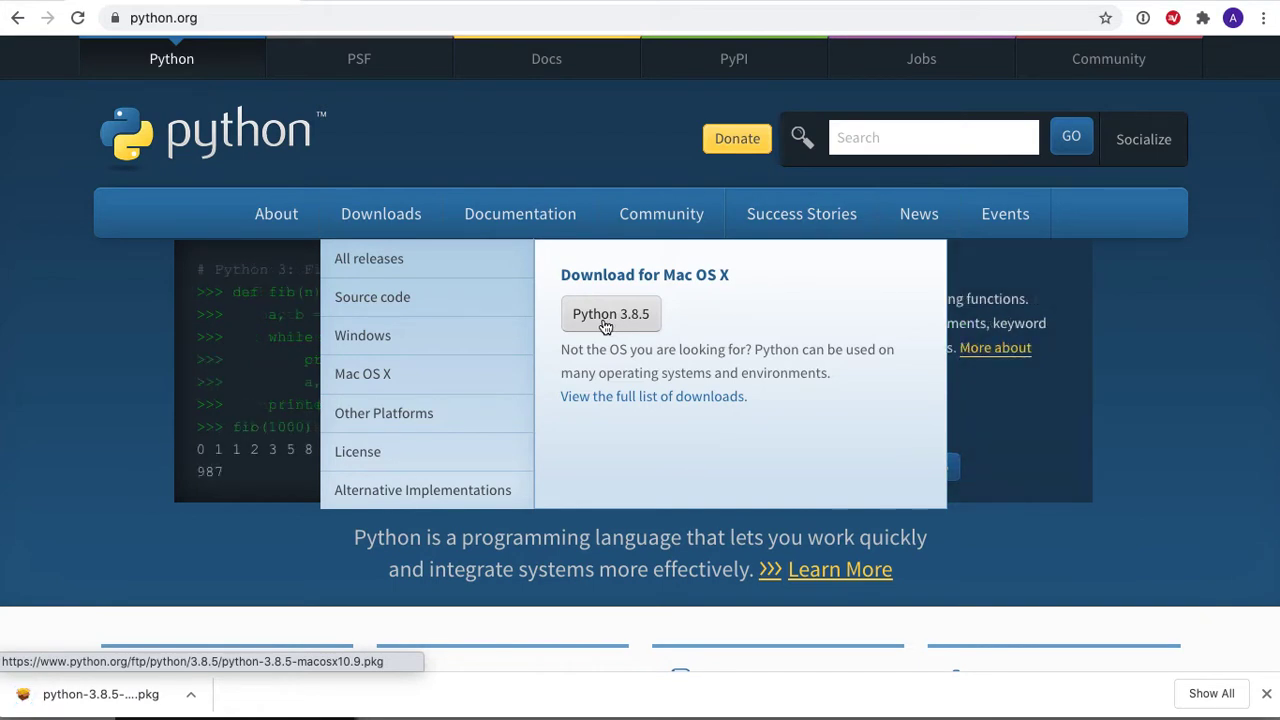
# Open the downloaded Python 3.8.5 package and install it, agreeing to the software license.
pyautogui.click(191, 694)
pyautogui.click(213, 705)
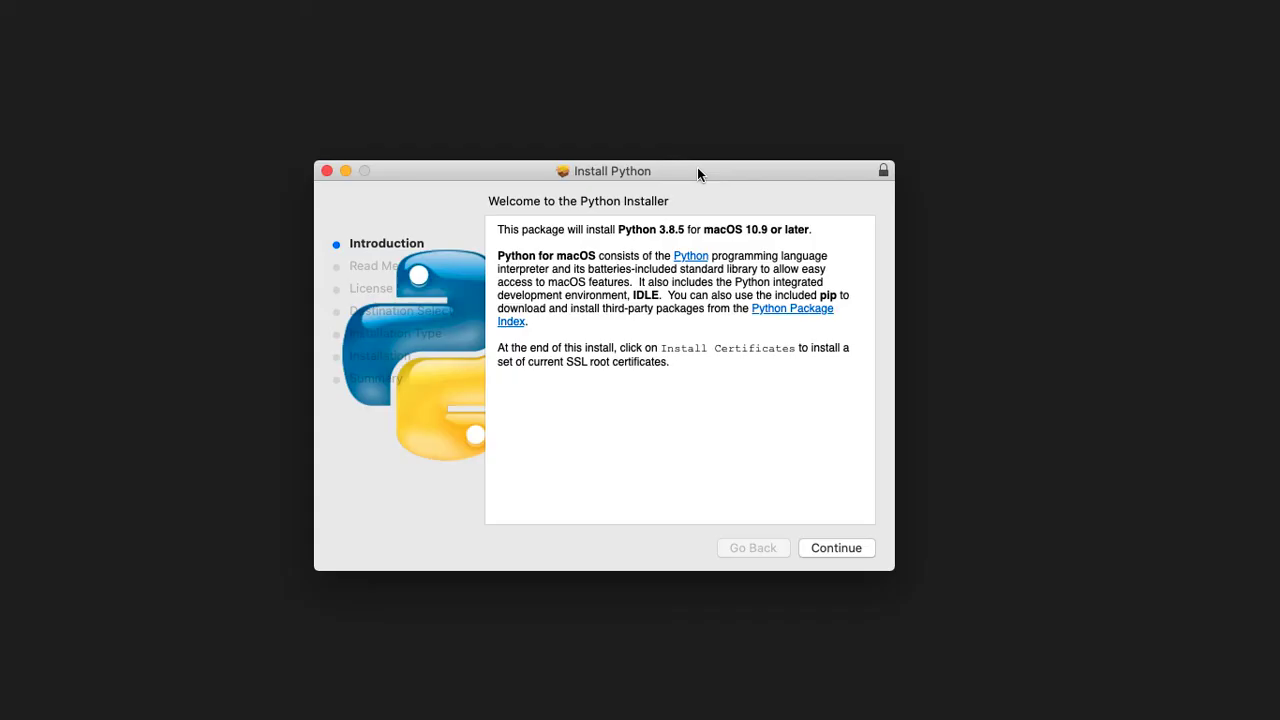
pyautogui.click(834, 547)
pyautogui.click(834, 548)
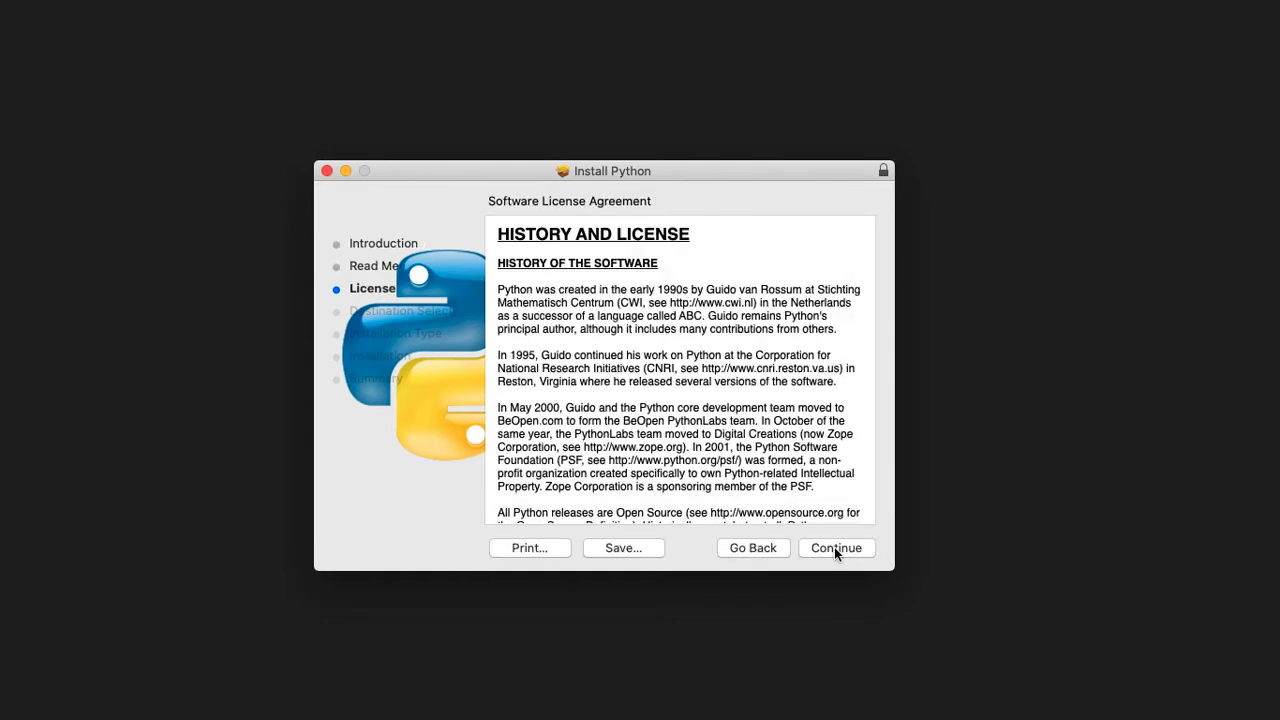
pyautogui.click(834, 547)
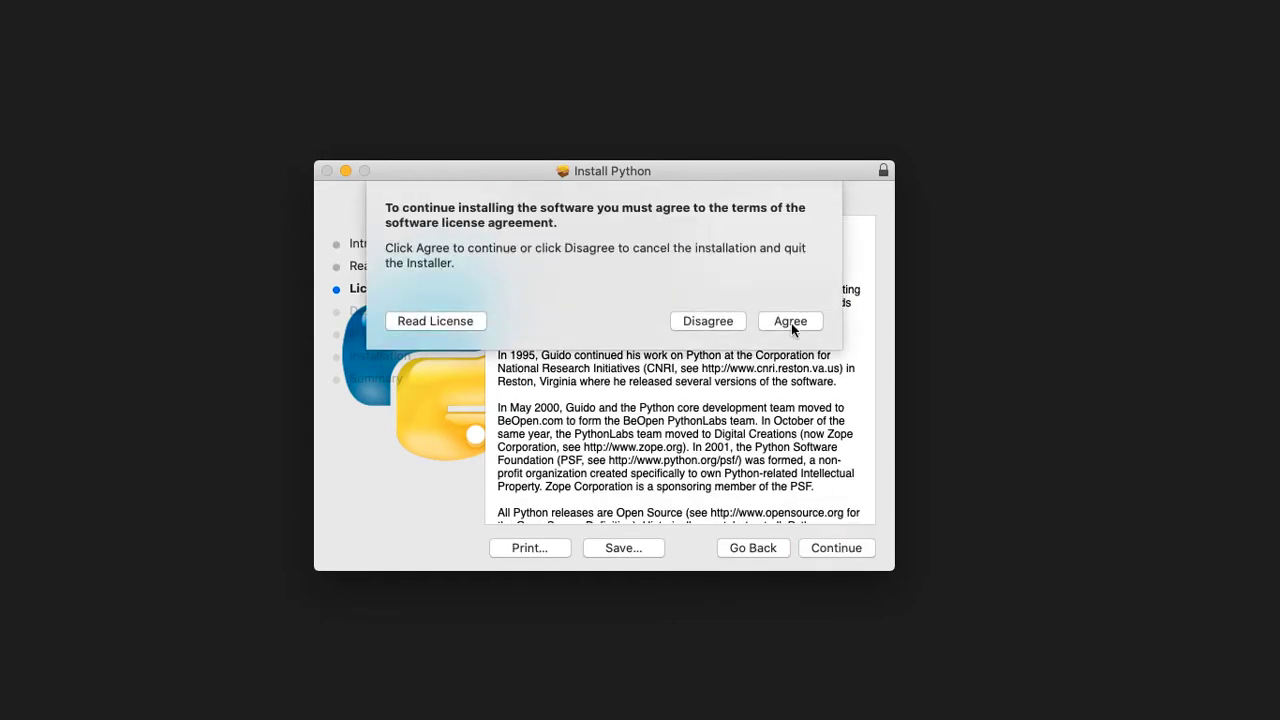
pyautogui.click(791, 321)
pyautogui.click(842, 548)
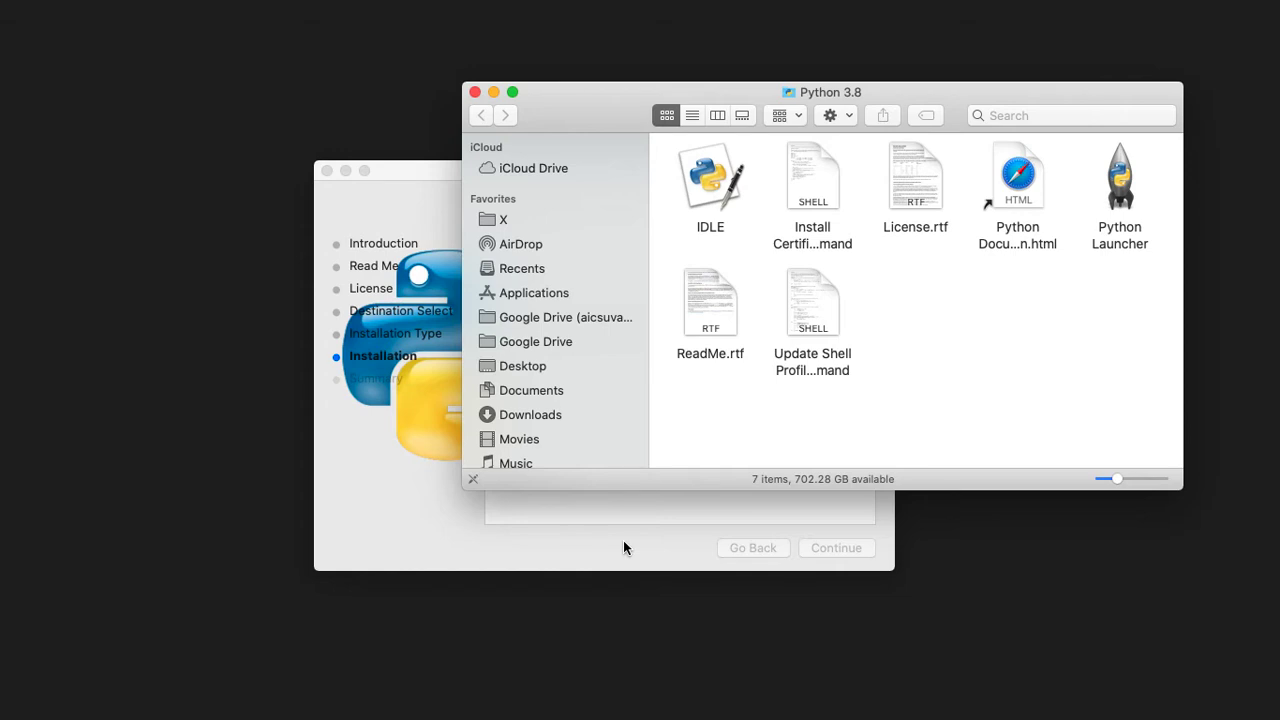
# Close the finished Python installer and move its package to the Trash.
pyautogui.click(717, 205)
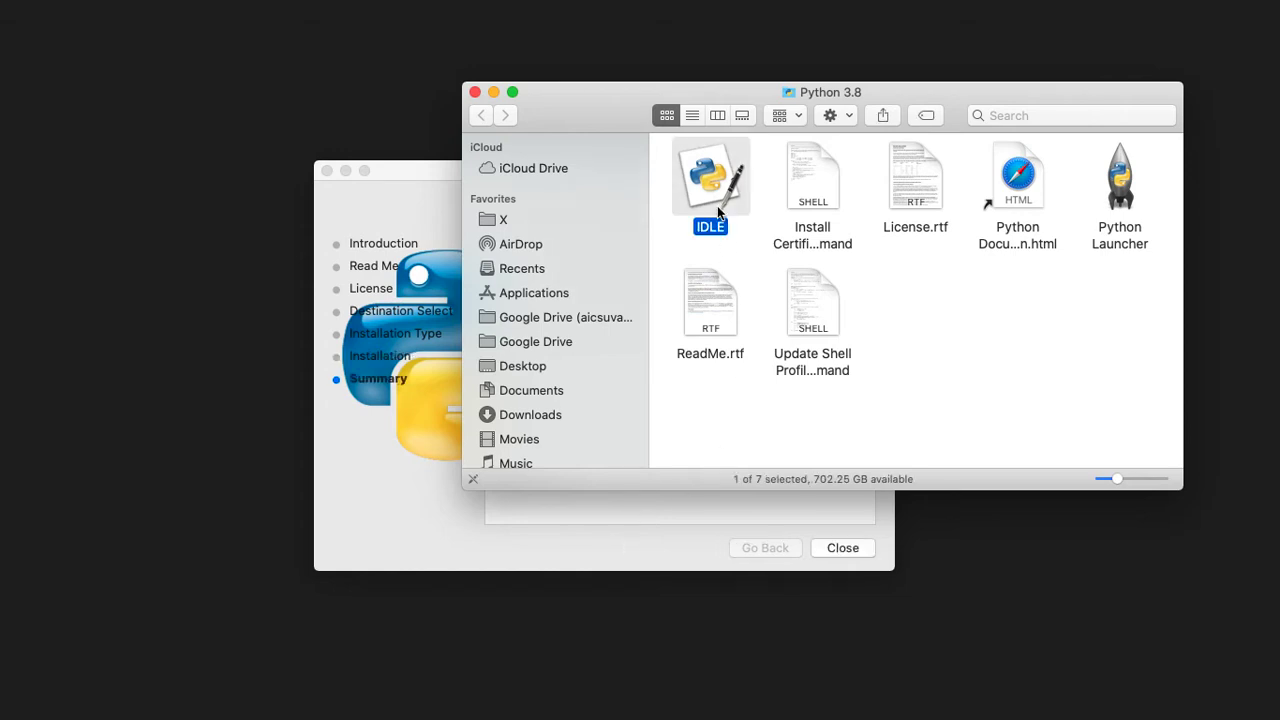
pyautogui.click(720, 308)
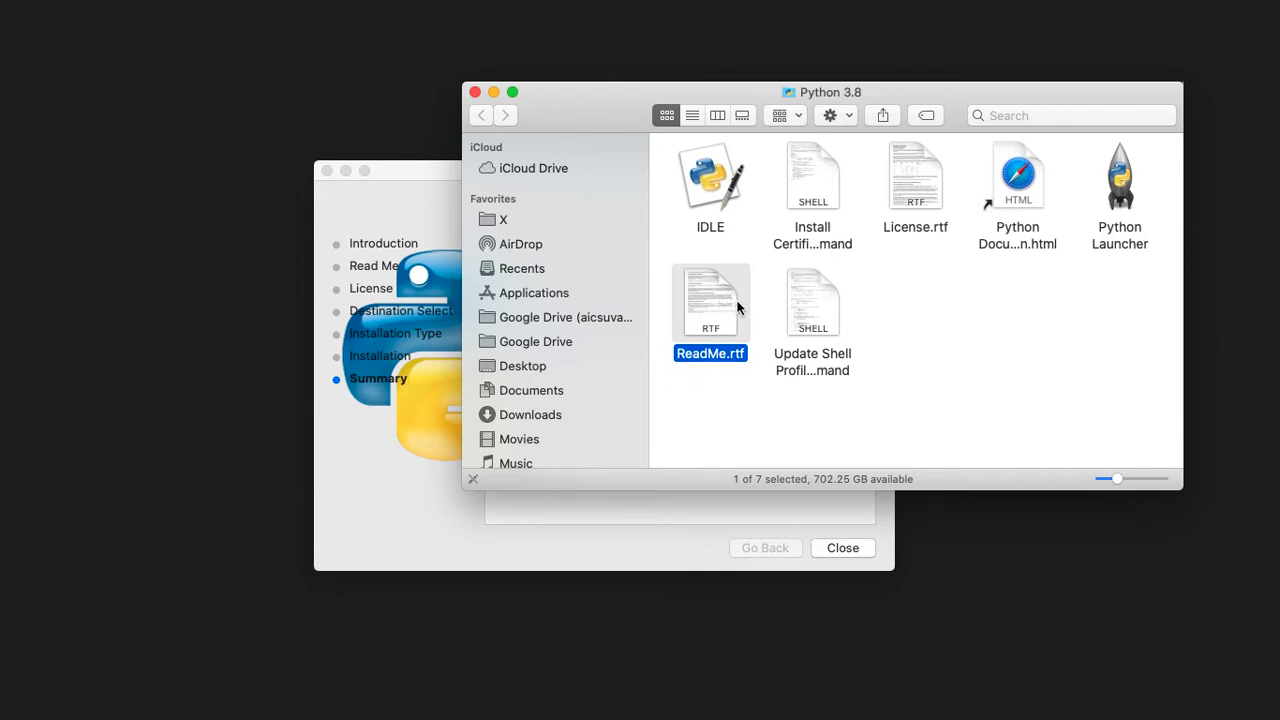
pyautogui.click(630, 541)
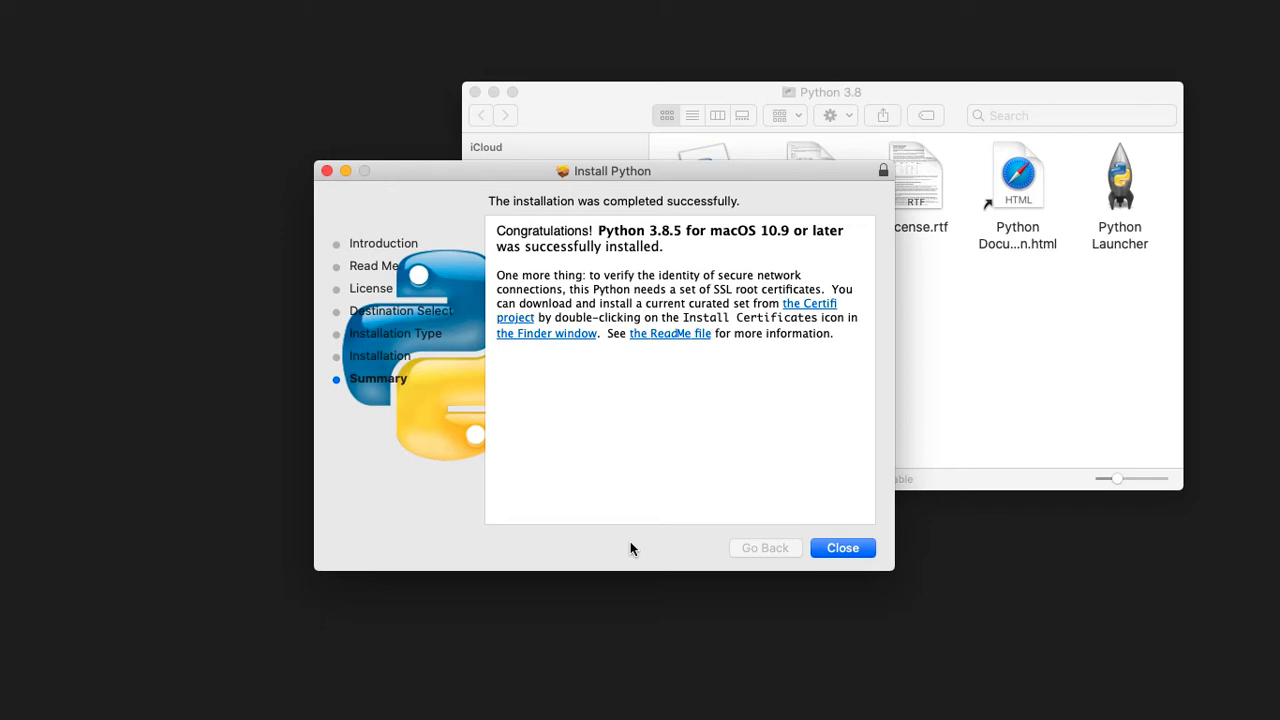
pyautogui.click(851, 548)
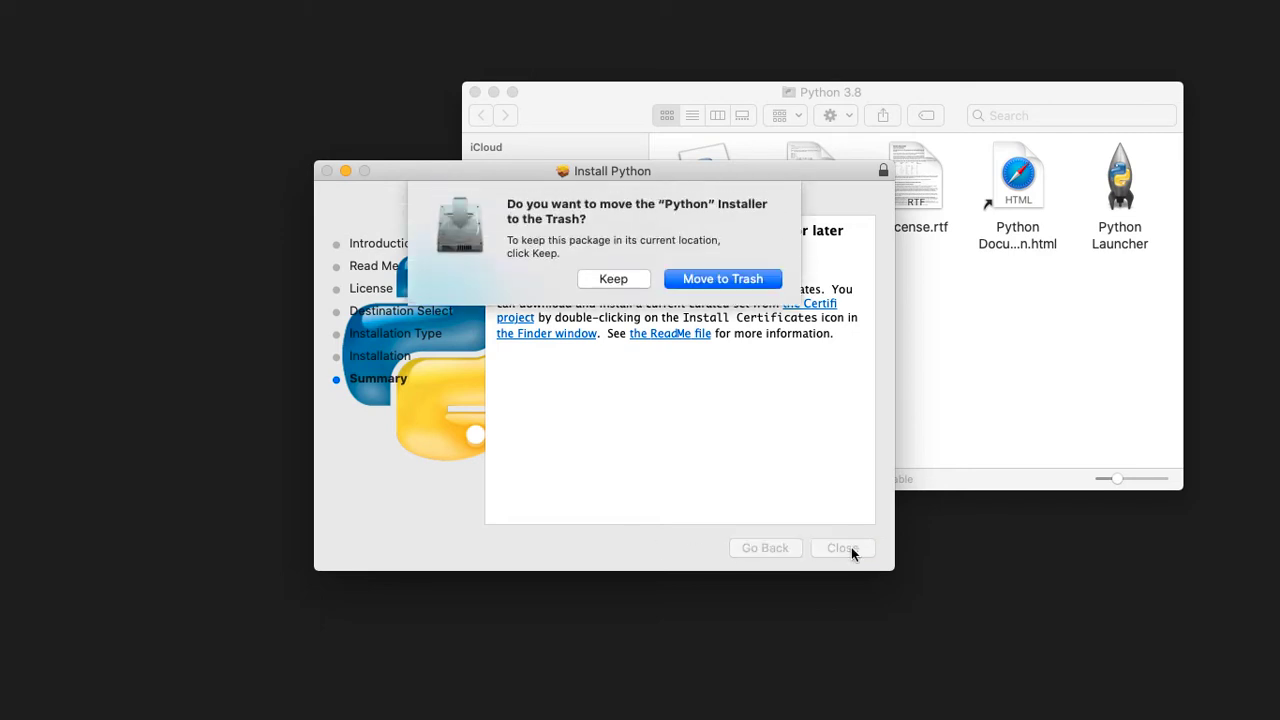
pyautogui.click(718, 281)
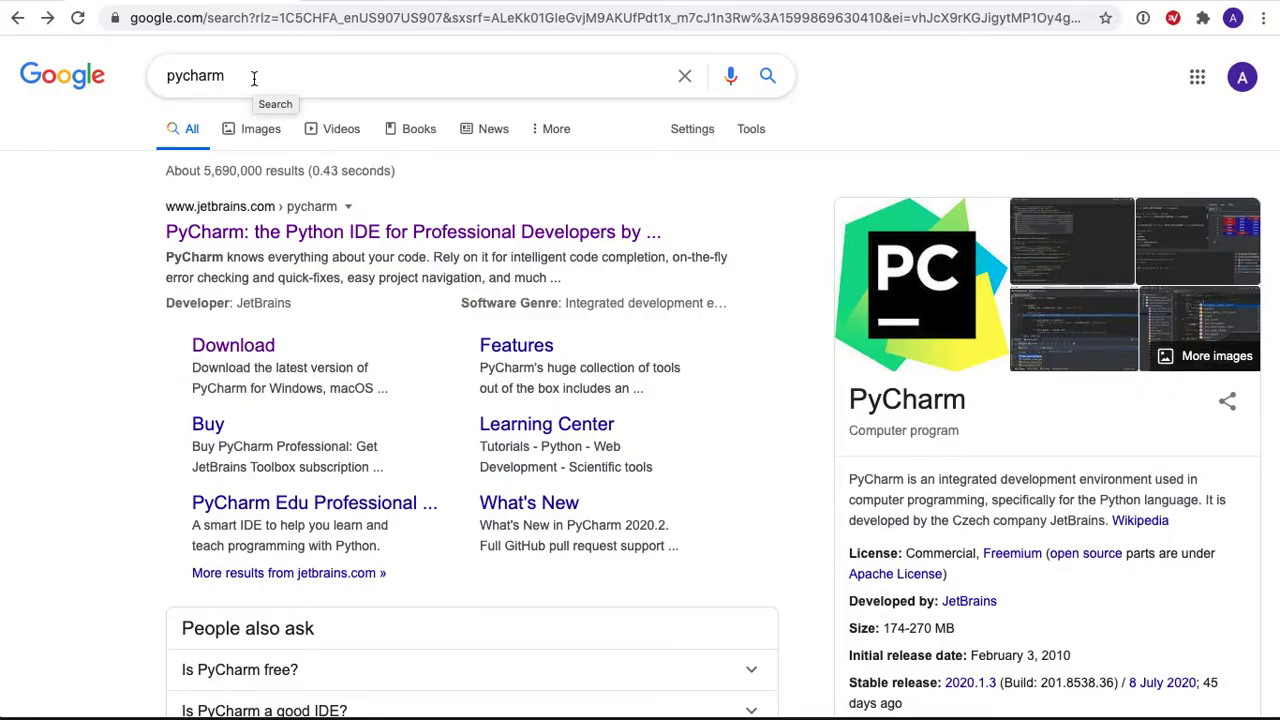
# Go to the JetBrains PyCharm site from the search results and download the Community edition for Mac.
pyautogui.click(309, 236)
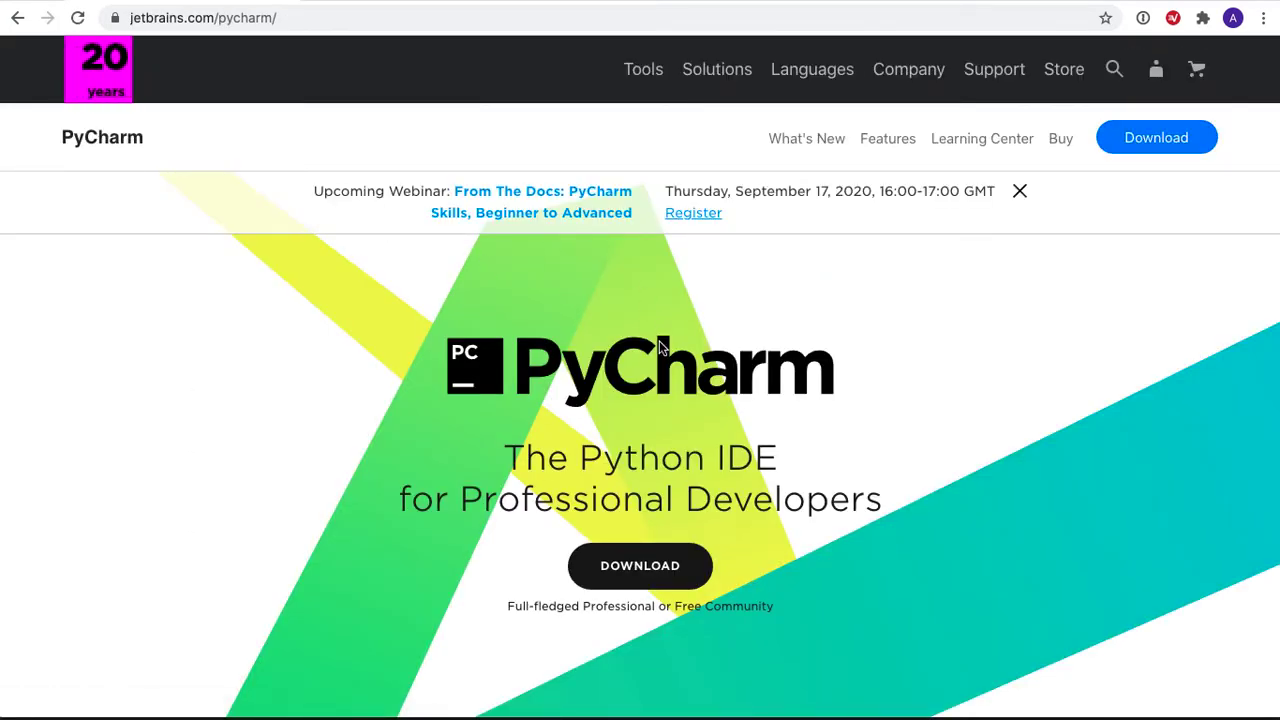
pyautogui.click(640, 566)
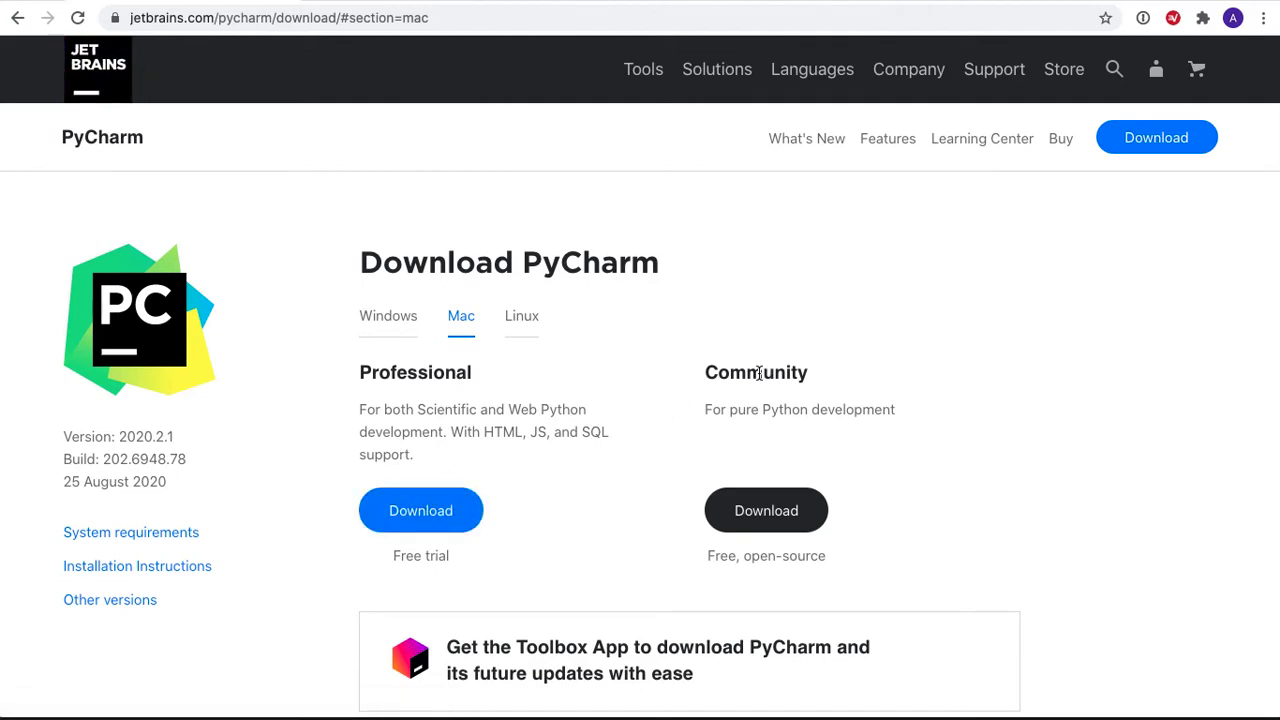
pyautogui.click(749, 520)
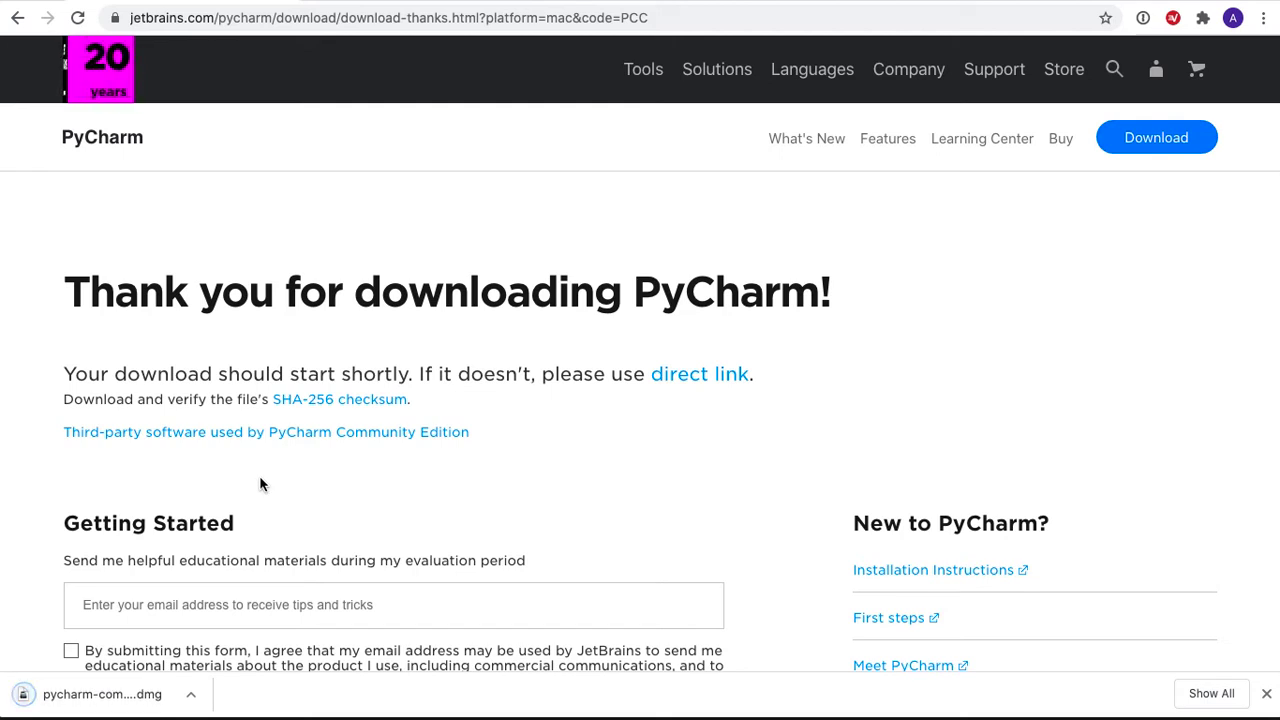
# Open the downloaded PyCharm disk image and copy PyCharm CE into the Applications folder.
pyautogui.click(190, 694)
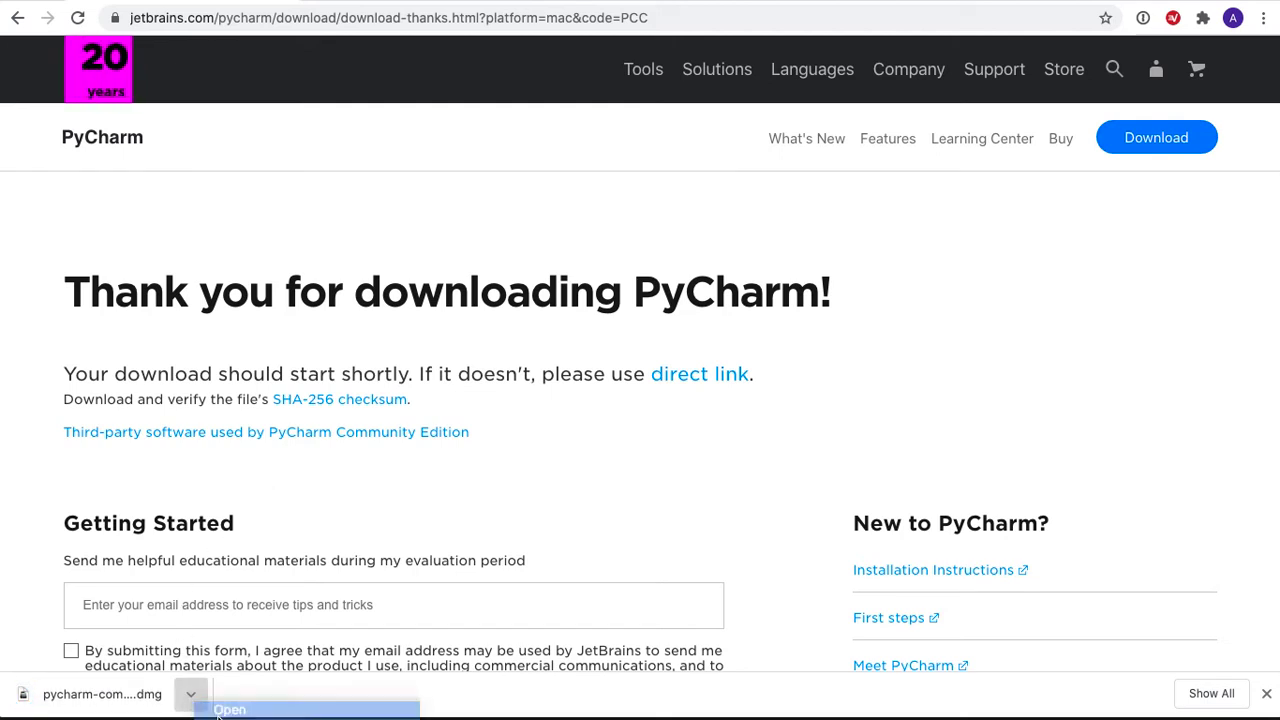
pyautogui.click(218, 710)
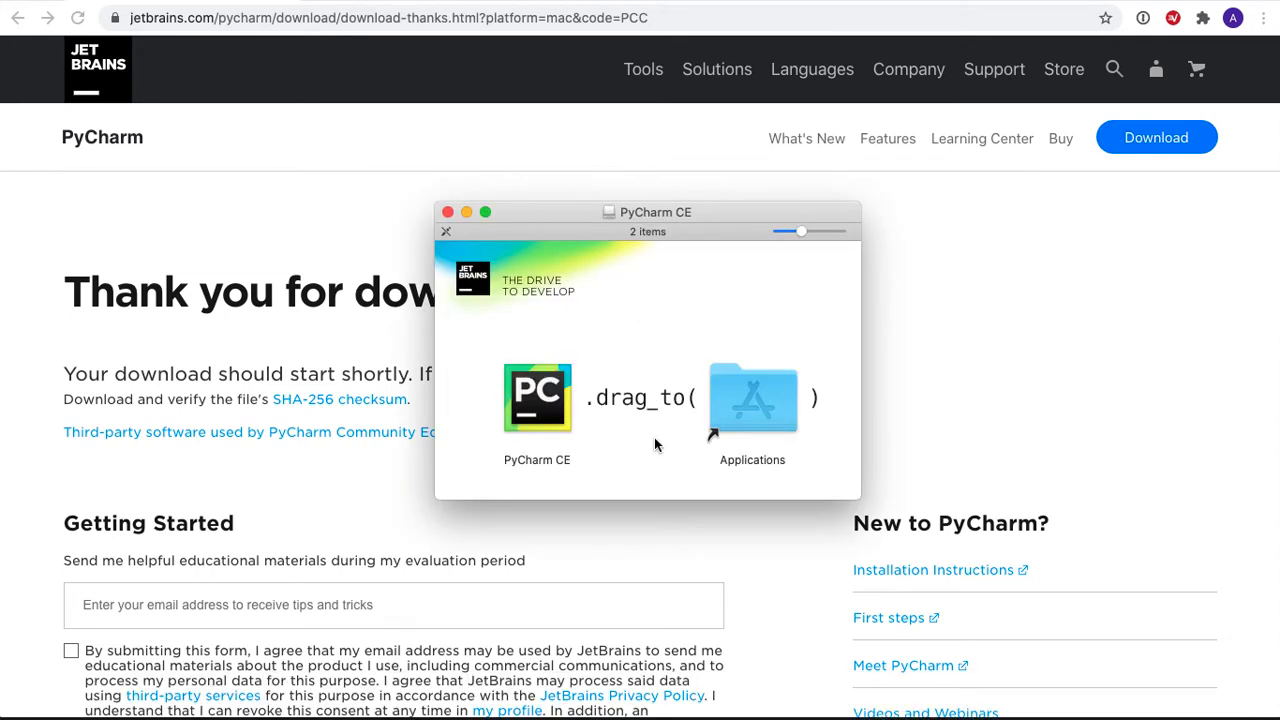
pyautogui.moveTo(578, 414); pyautogui.dragTo(754, 408)
# Find PyCharm CE with Spotlight using "pycharm" and launch it, allowing the downloaded app to open.
pyautogui.press('super+space')
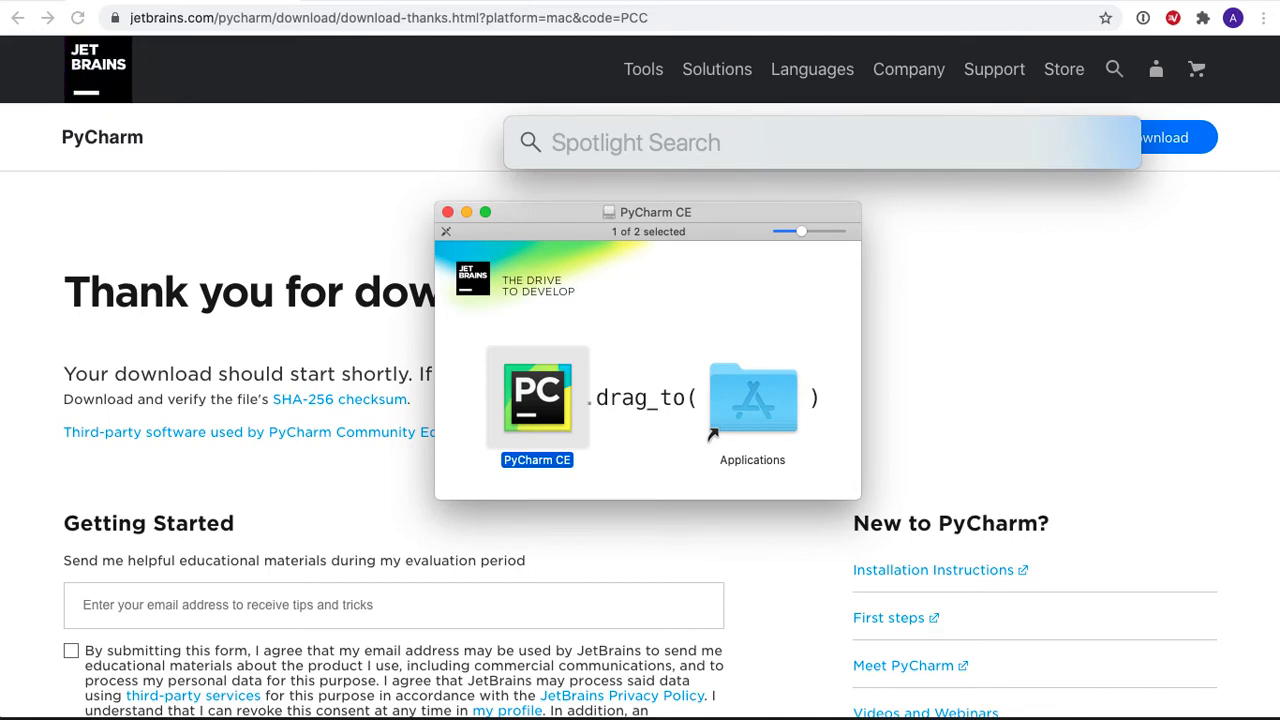
pyautogui.write('pycharm')
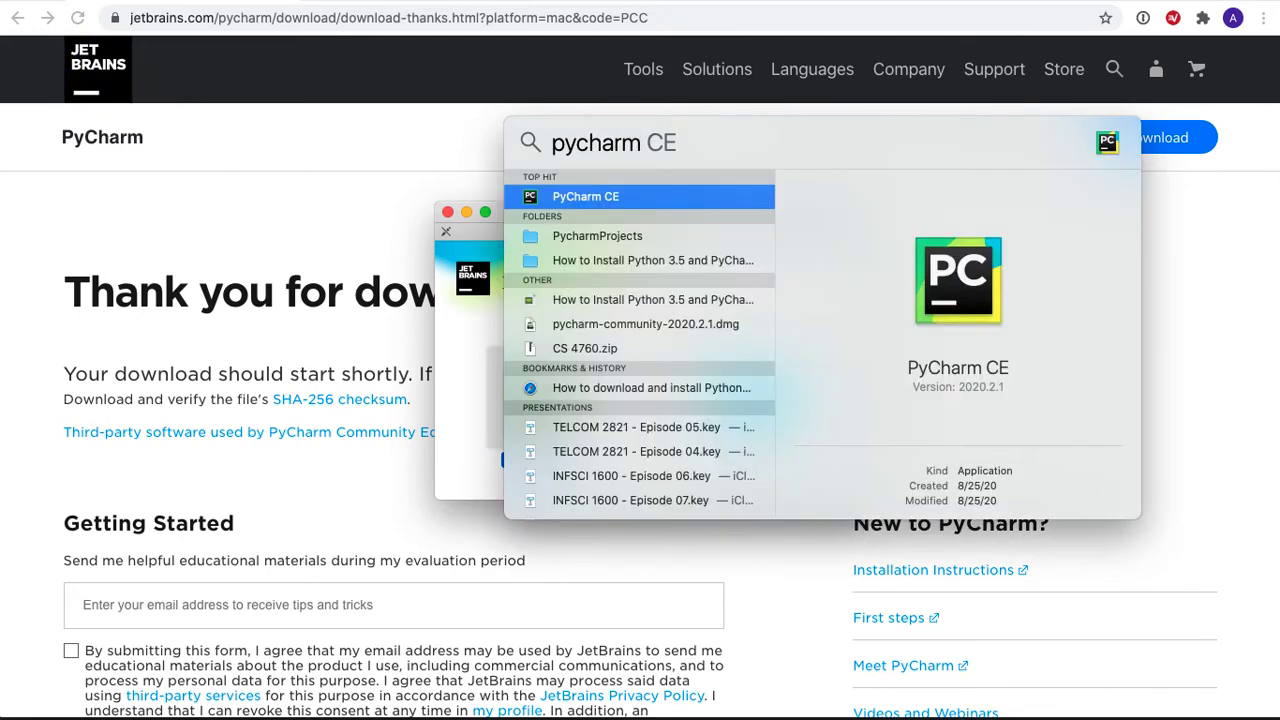
pyautogui.doubleClick(584, 200)
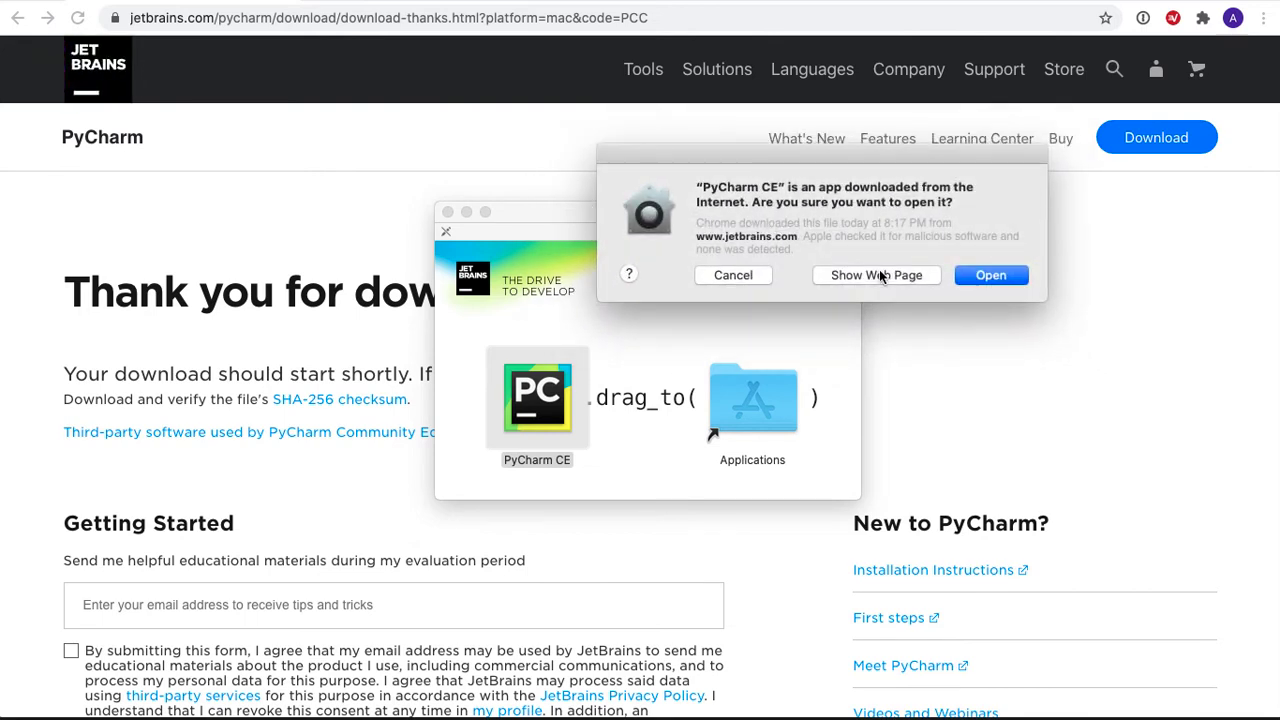
pyautogui.click(1000, 280)
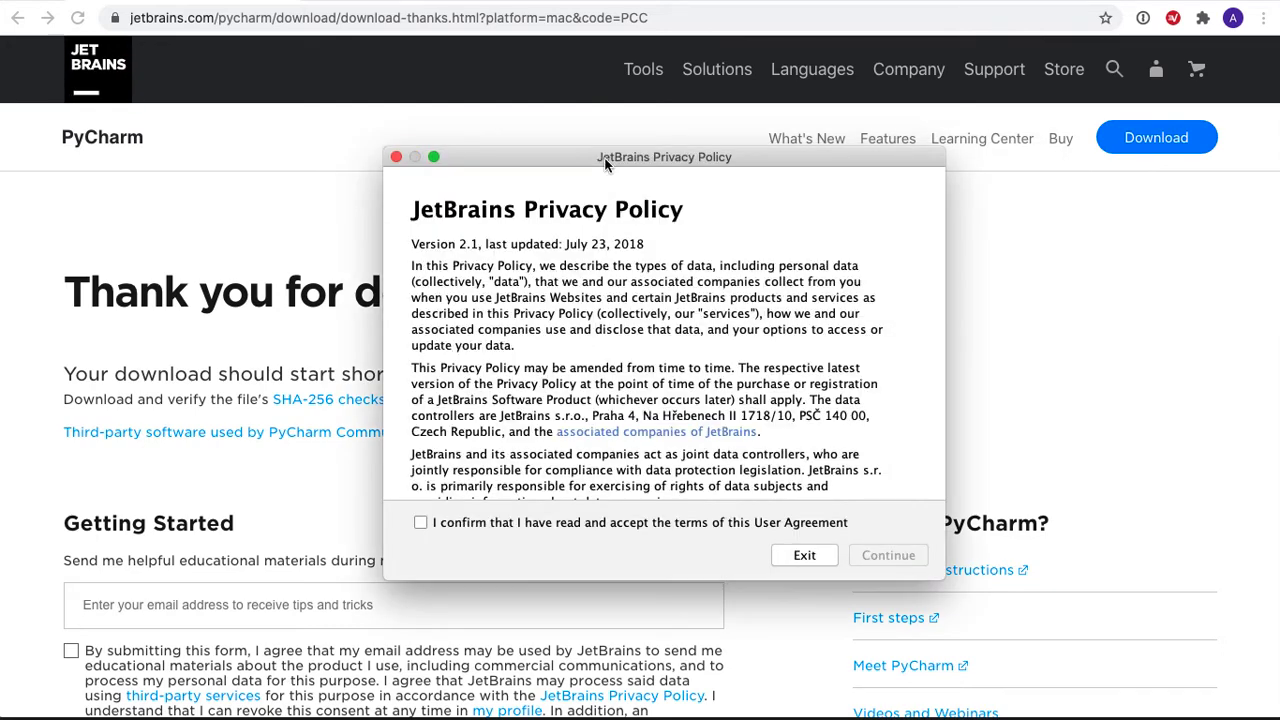
# Complete PyCharm's first-run setup by accepting the user agreement, declining anonymous statistics and skipping the remaining customization with defaults.
pyautogui.click(605, 530)
pyautogui.click(882, 553)
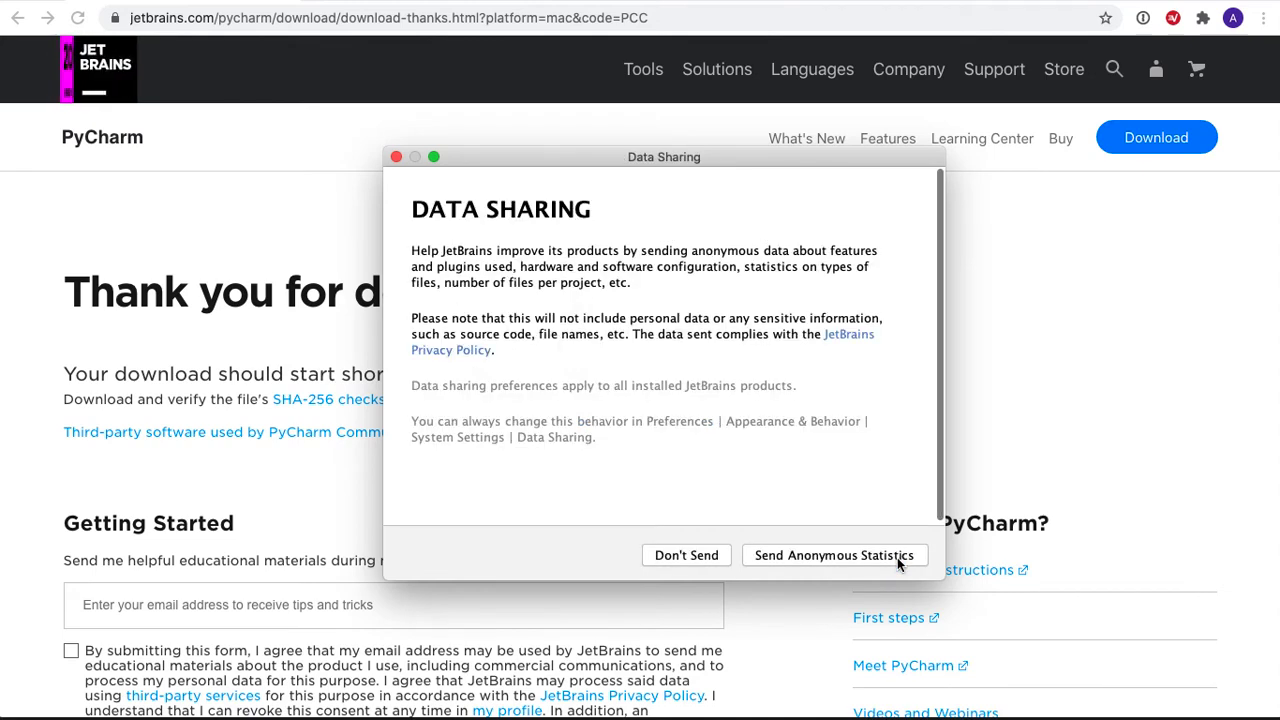
pyautogui.click(683, 557)
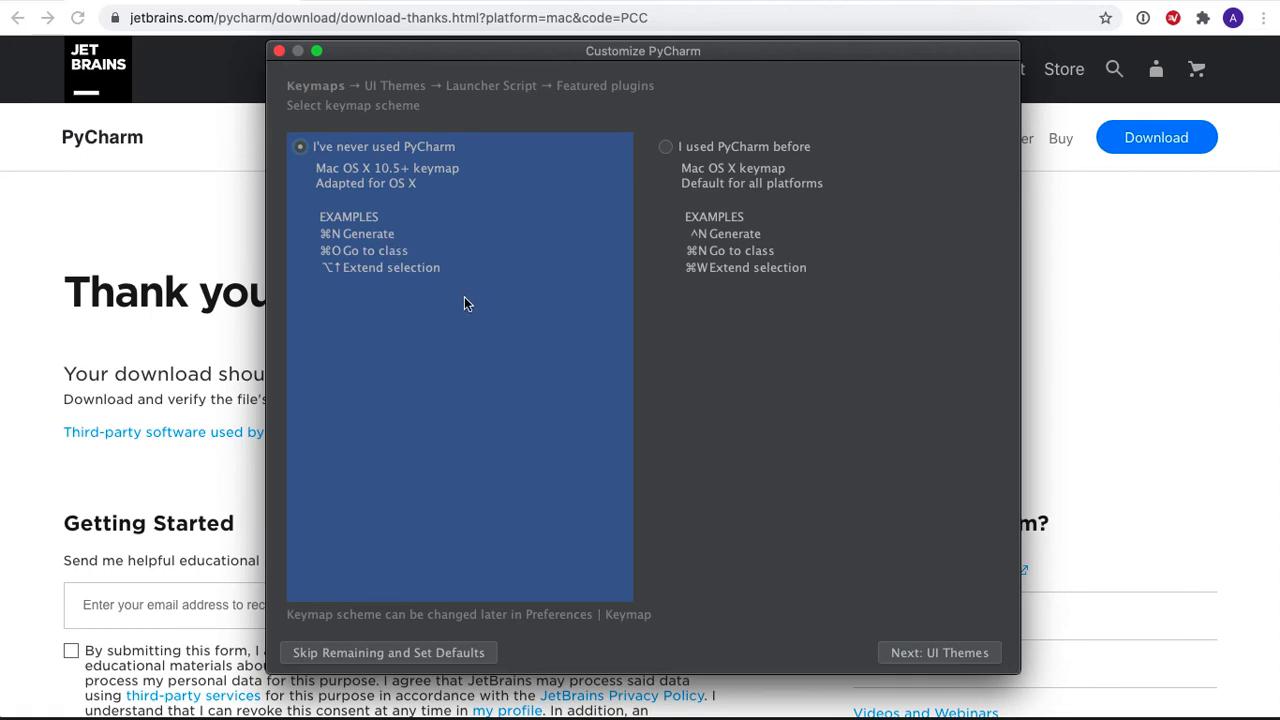
pyautogui.click(391, 655)
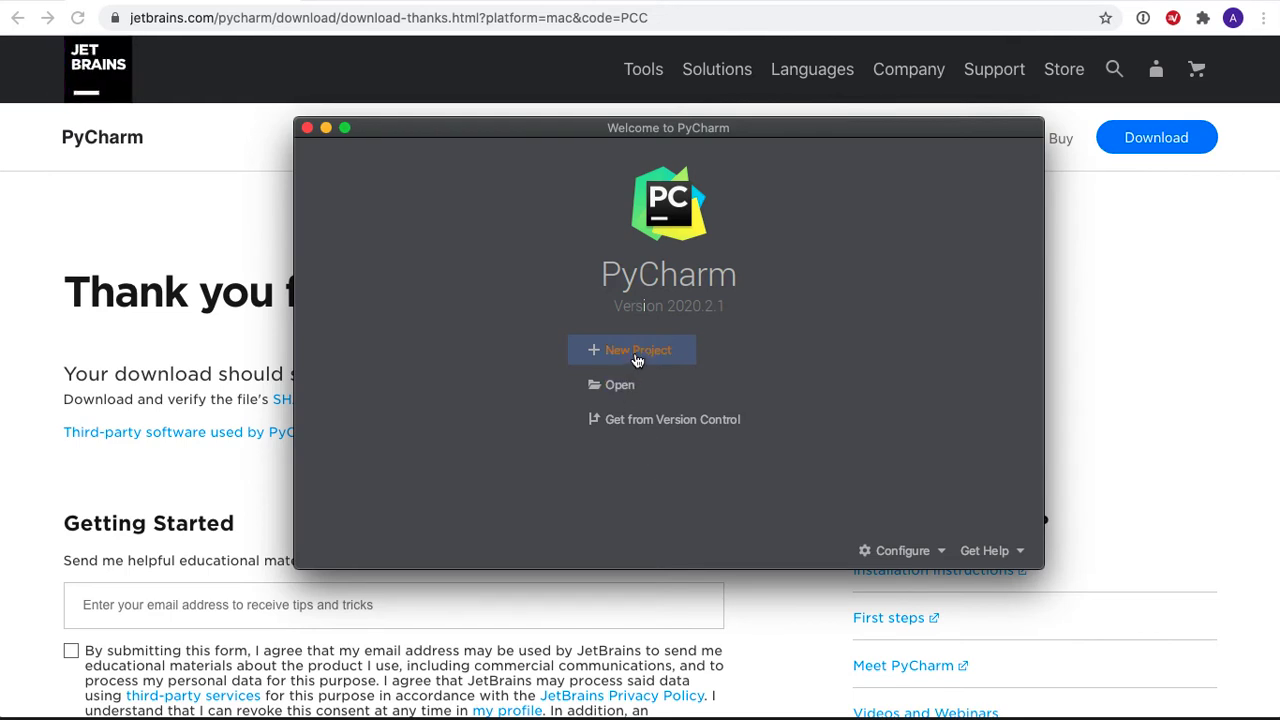
# Create a new project named myfirstpythonproject in the PycharmProjects folder, keeping the default interpreter settings.
pyautogui.click(637, 358)
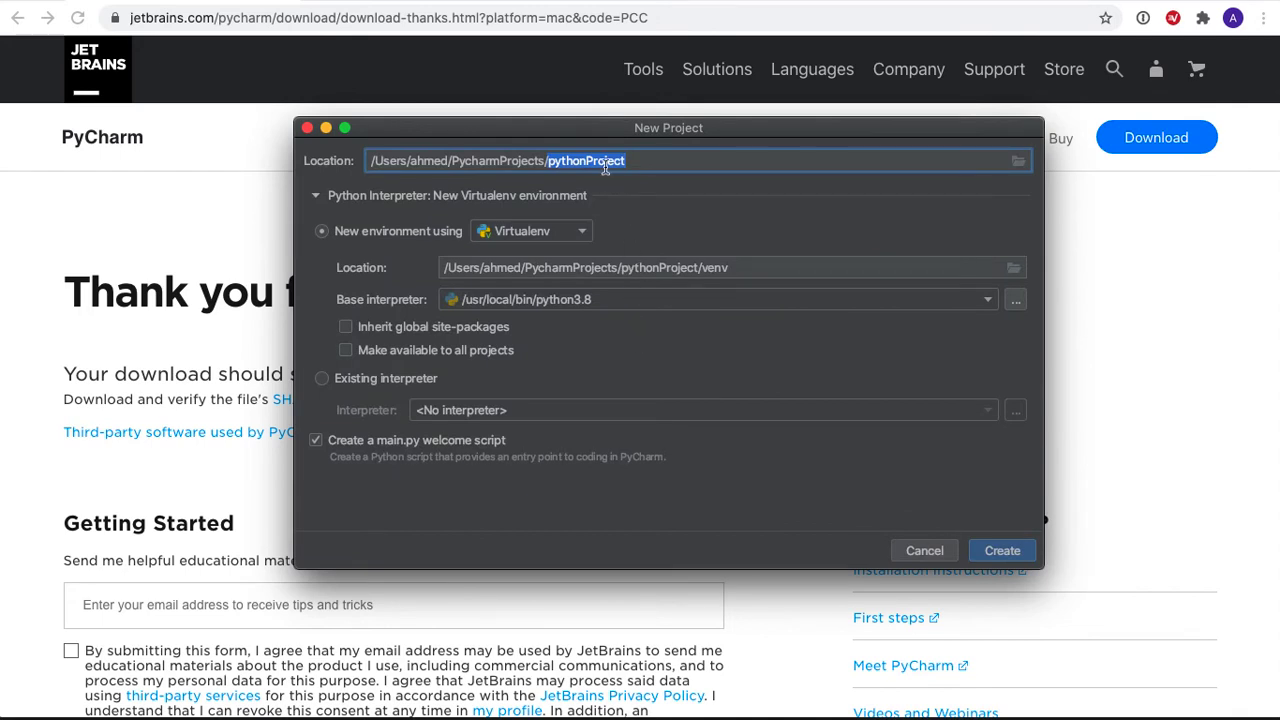
pyautogui.write('myf')
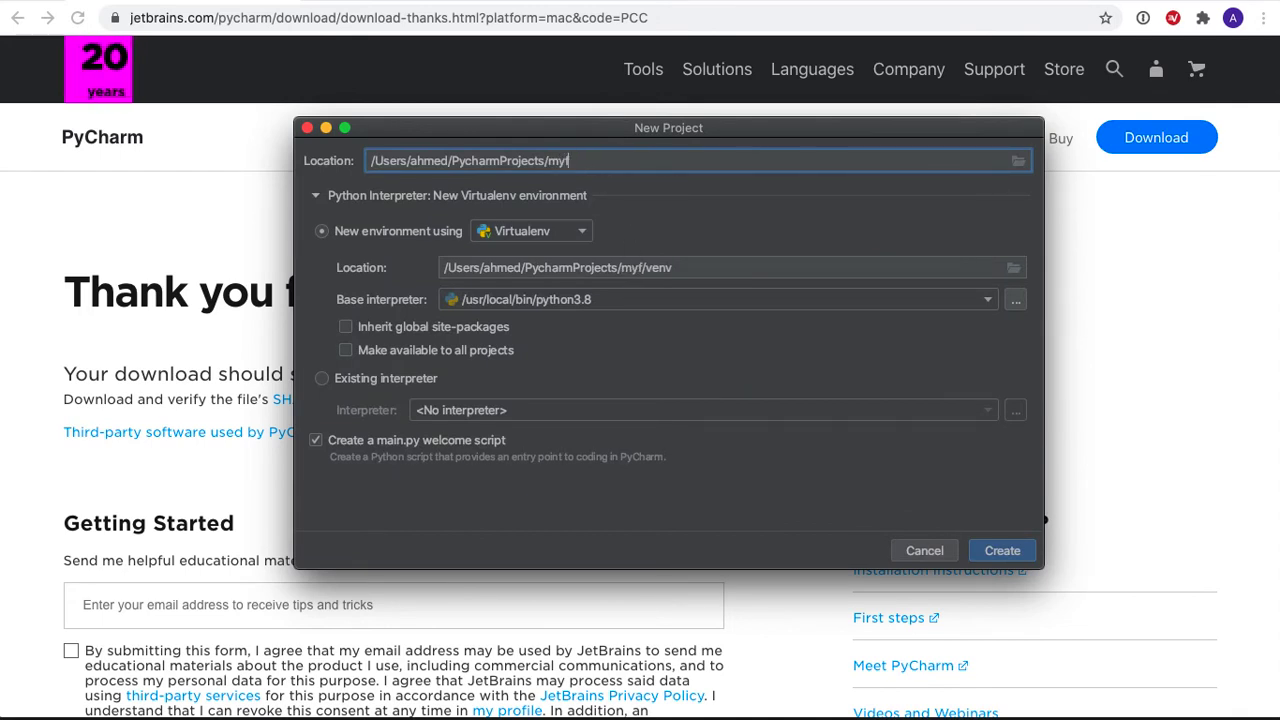
pyautogui.write('irstpy')
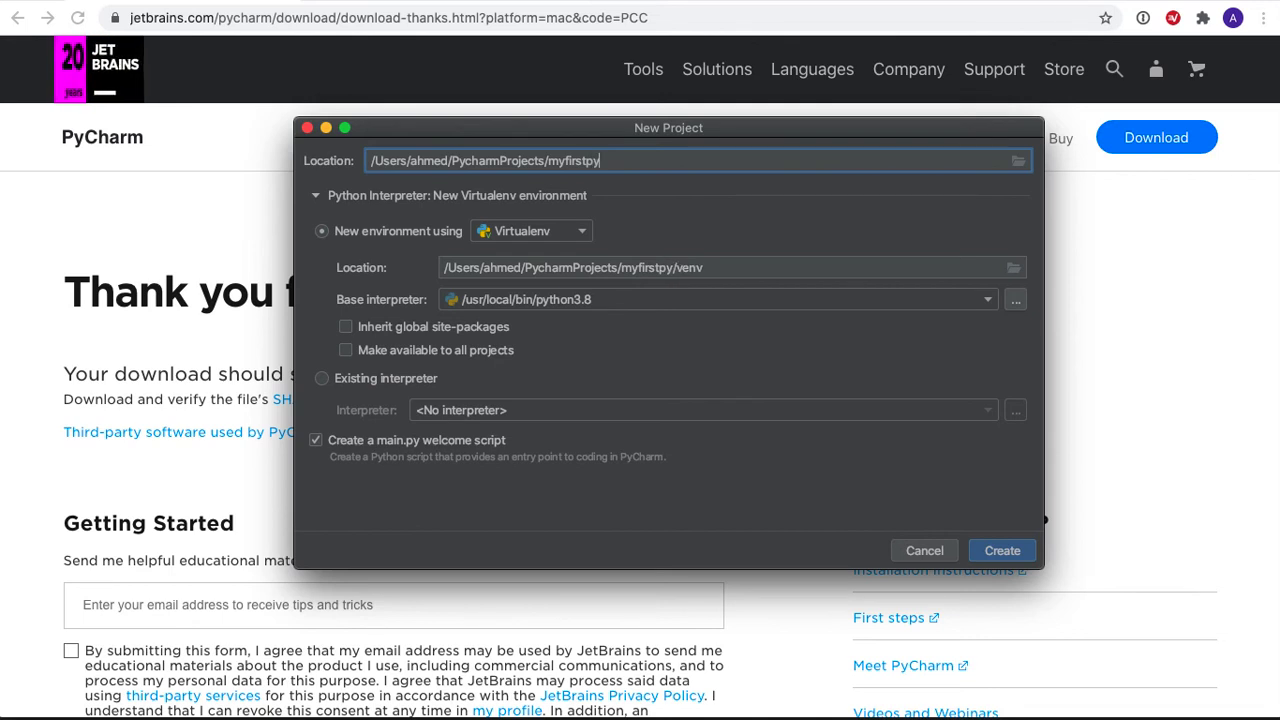
pyautogui.write('thonproject')
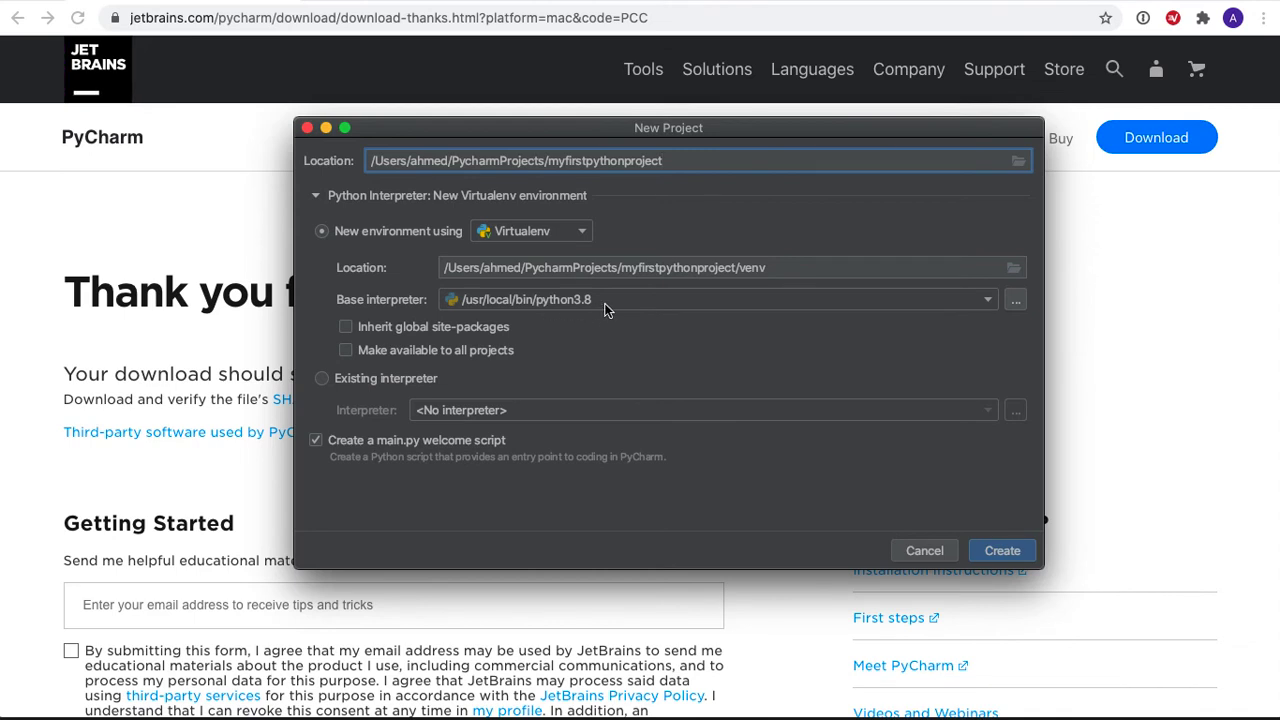
pyautogui.click(999, 550)
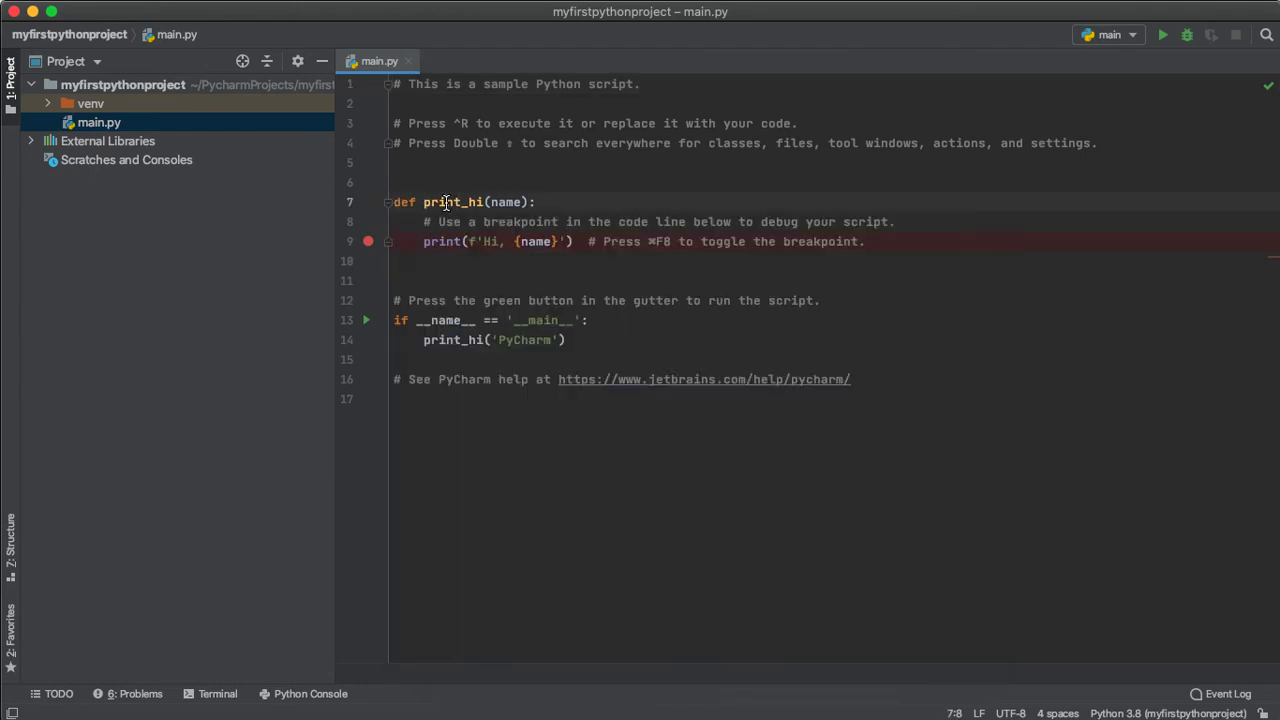
# Examine the print_hi function, its name parameter and its call with 'PyCharm' in main.py.
pyautogui.doubleClick(447, 202)
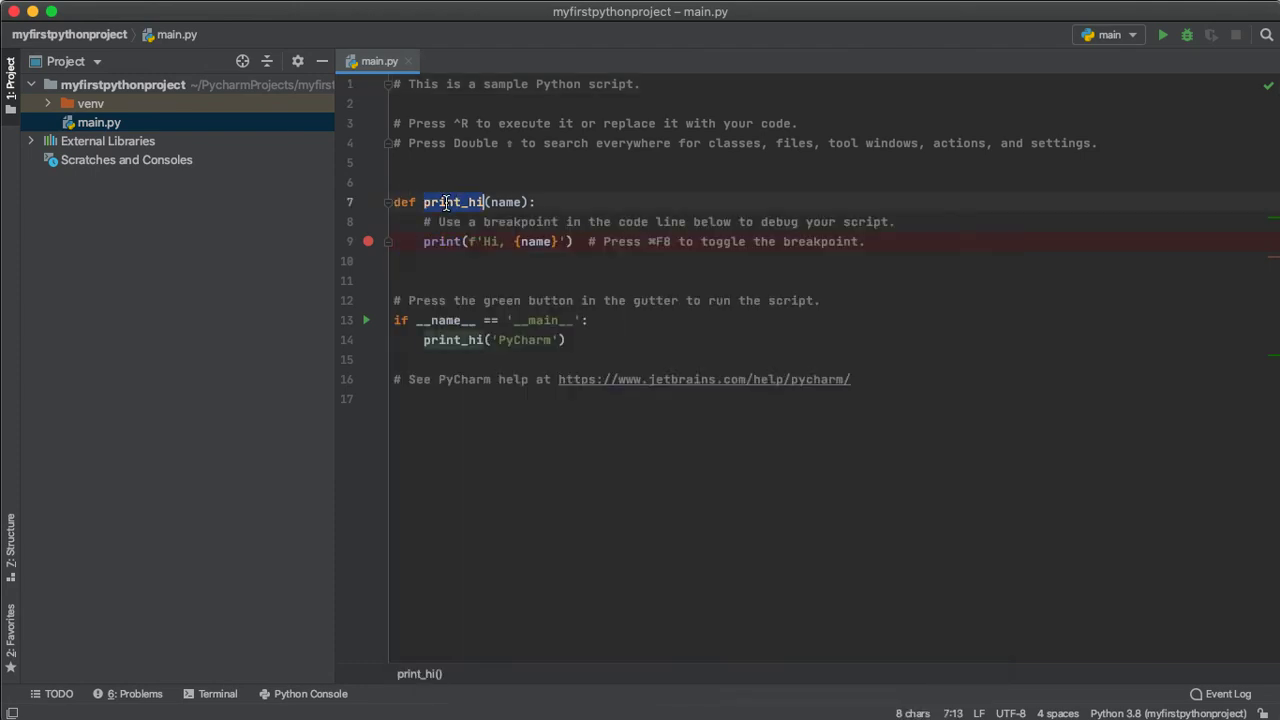
pyautogui.click(508, 204)
pyautogui.doubleClick(521, 246)
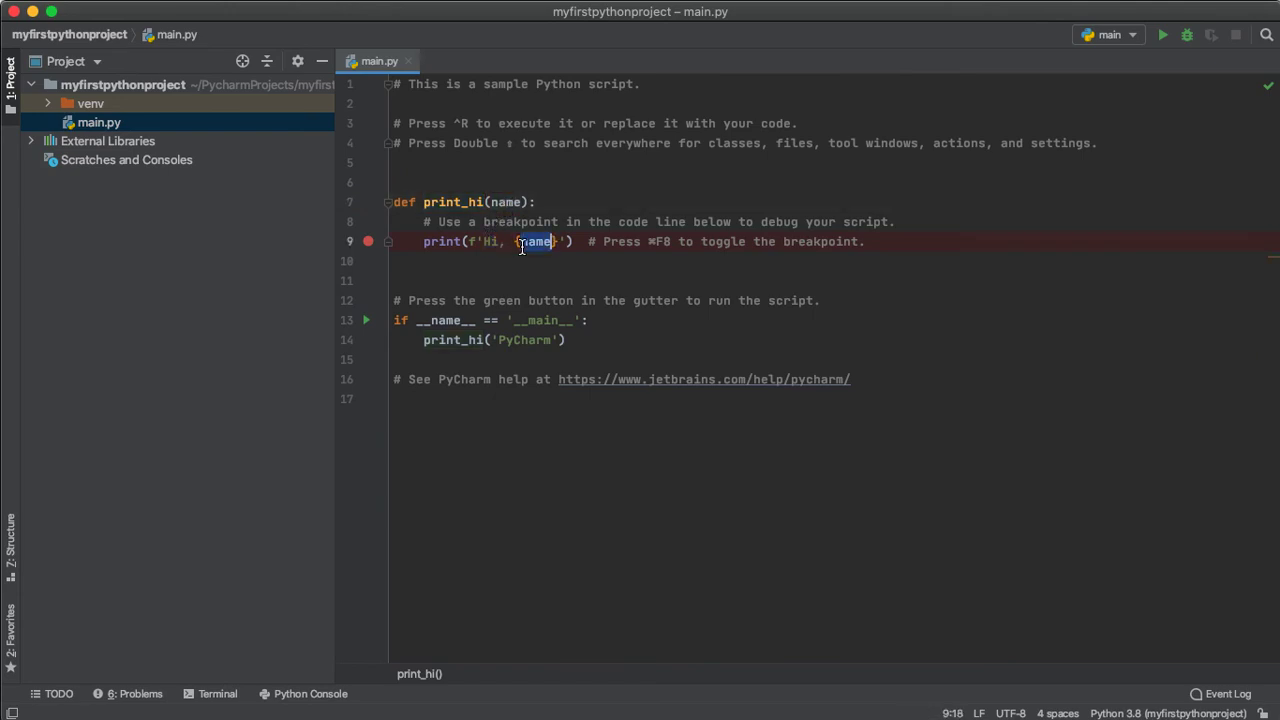
pyautogui.doubleClick(443, 342)
pyautogui.keyDown('shift'); pyautogui.click(488, 342); pyautogui.keyUp('shift')
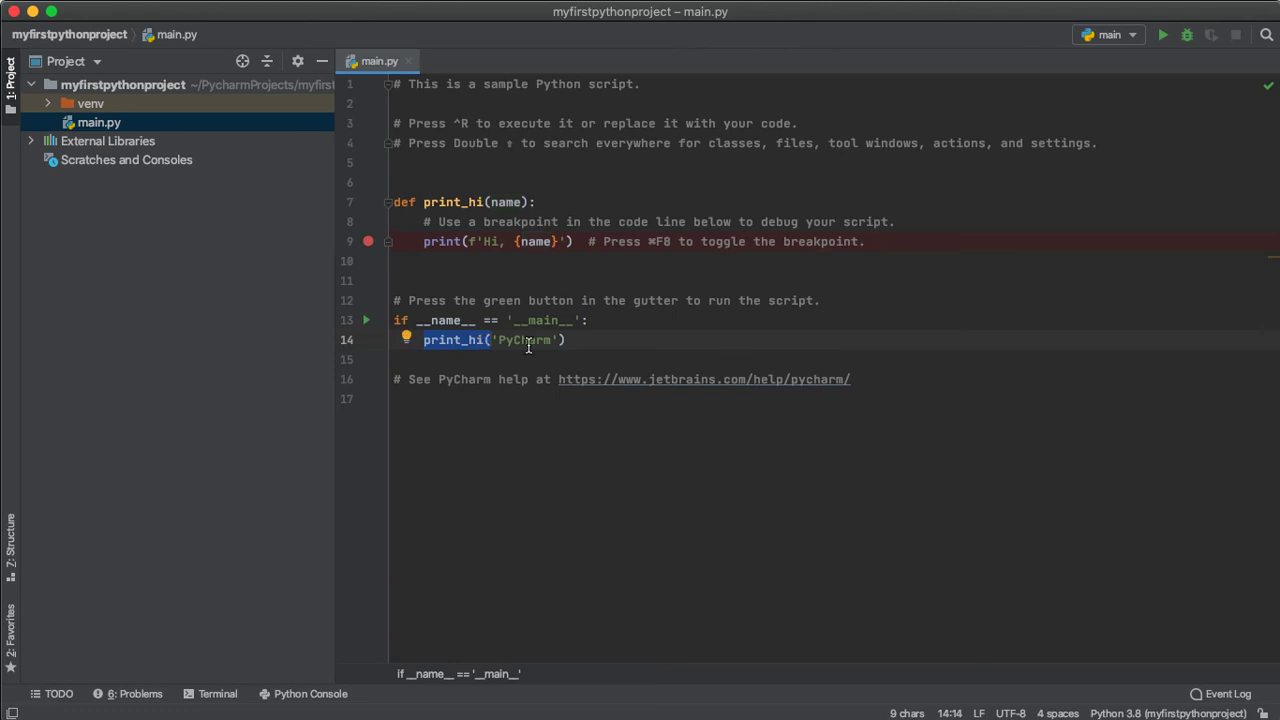
pyautogui.doubleClick(529, 342)
pyautogui.click(628, 343)
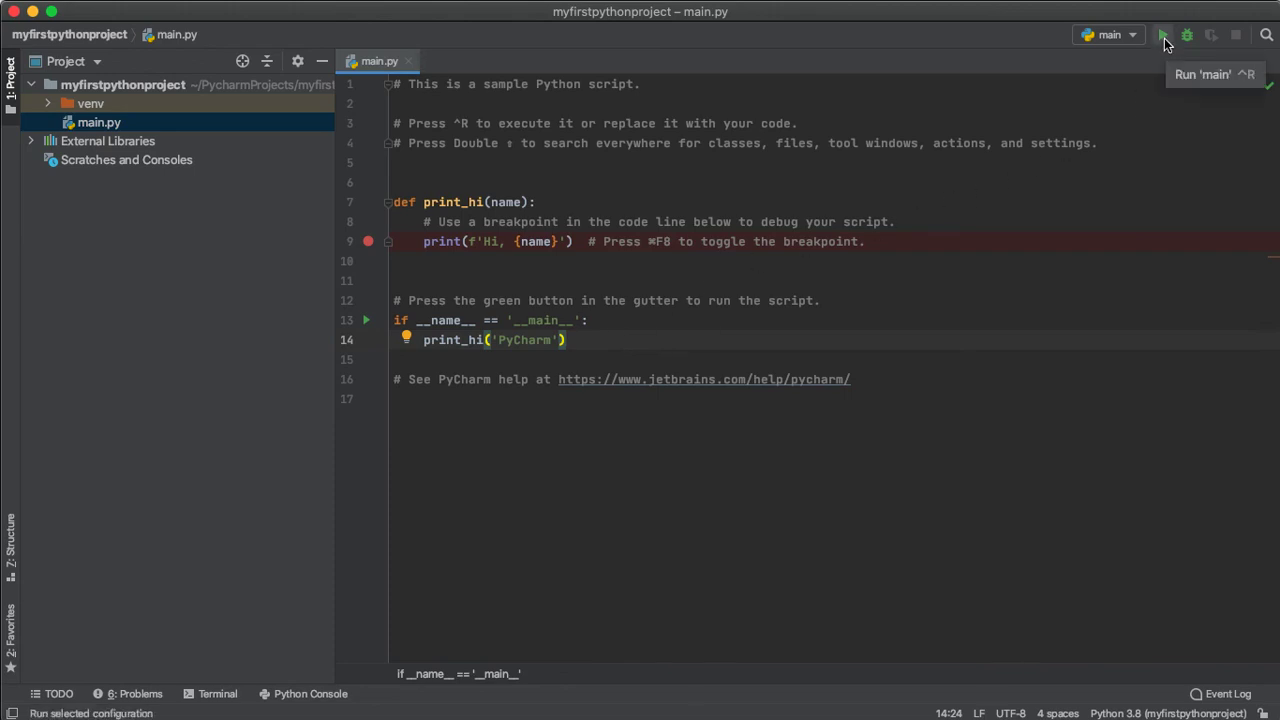
# Run the main configuration and select the greeting line in the run output.
pyautogui.click(1164, 40)
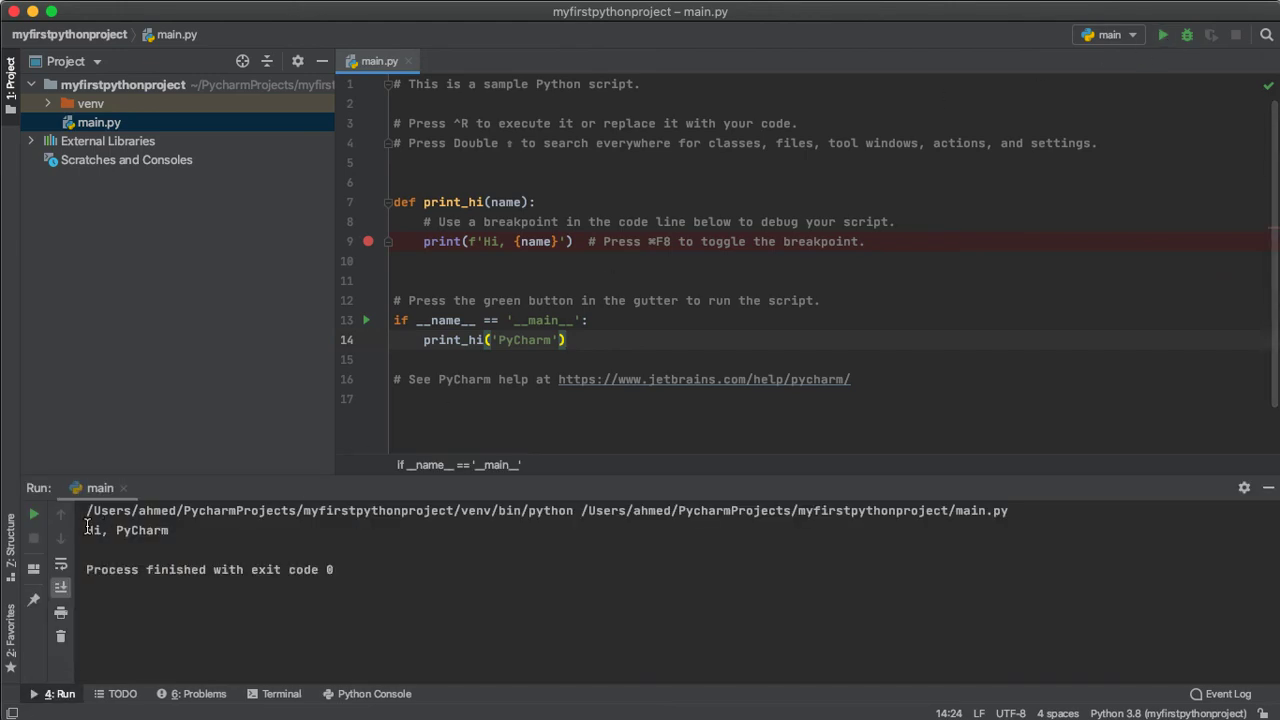
pyautogui.moveTo(87, 528); pyautogui.dragTo(170, 545)
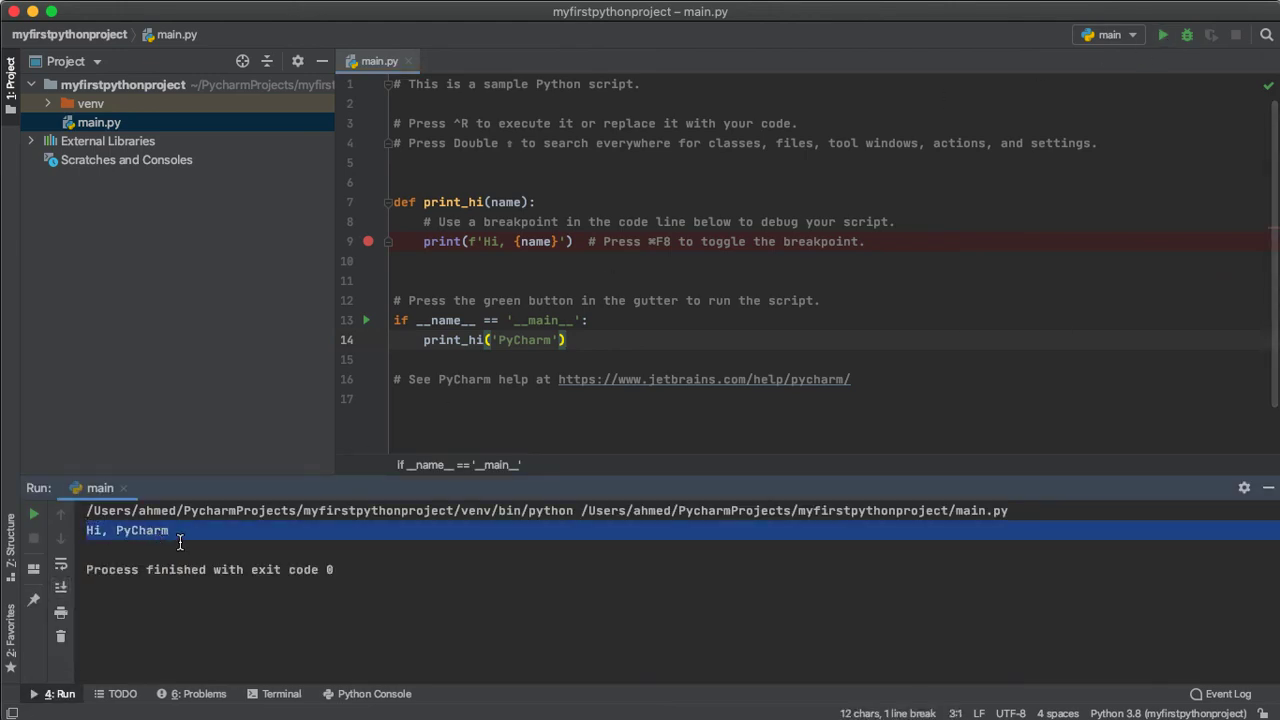